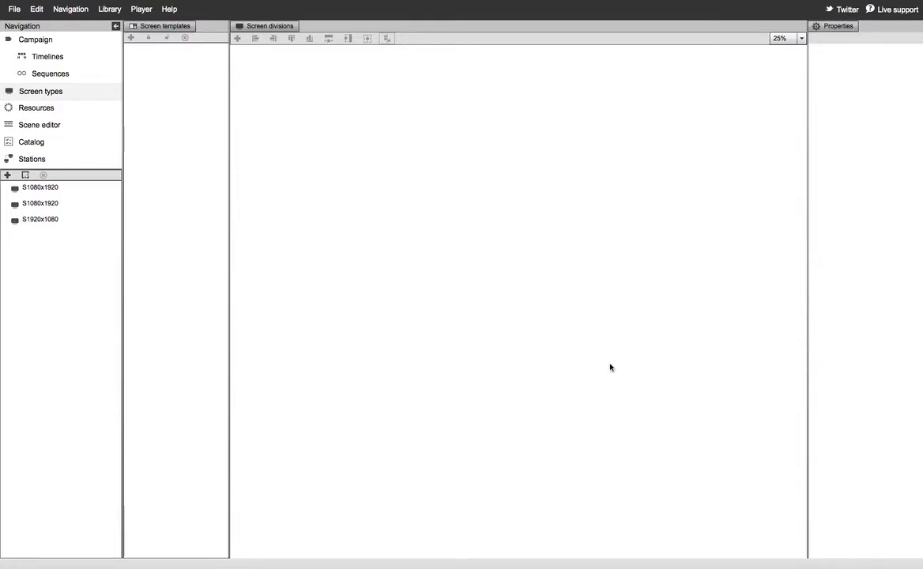
- Start a new screen and choose the 1920x1080 screen type for it
{"action": "left_click", "coordinate": [271, 286]}
{"action": "left_click", "coordinate": [7, 176]}
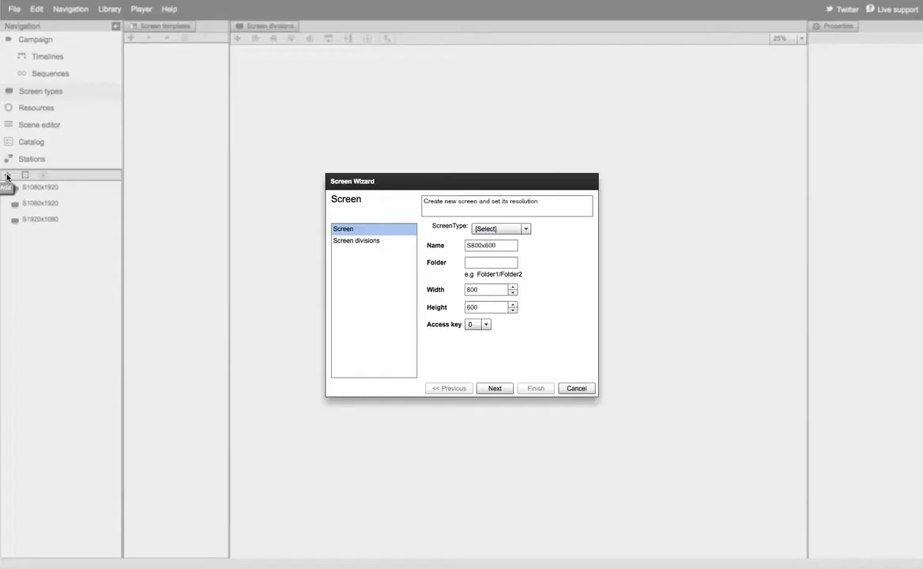
{"action": "left_click", "coordinate": [496, 230]}
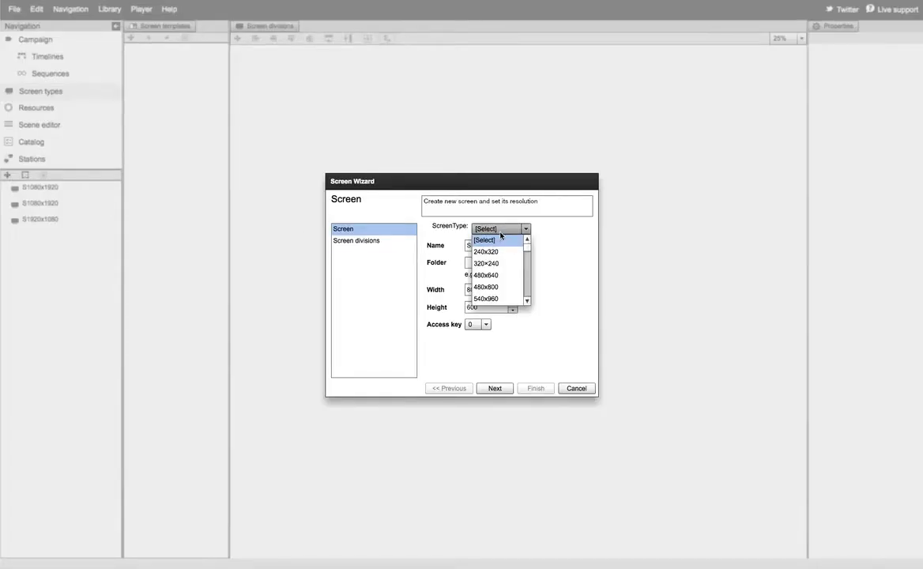
{"action": "left_click_drag", "start_coordinate": [528, 250], "coordinate": [527, 295]}
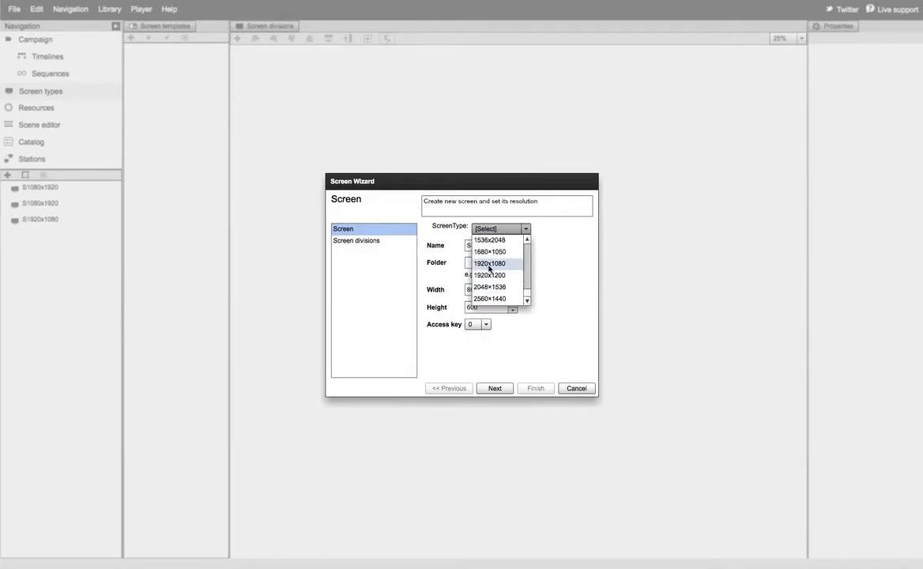
{"action": "left_click", "coordinate": [498, 264]}
- Name the screen My screen1920x1080 and create it with generated screen divisions
{"action": "left_click", "coordinate": [467, 246]}
{"action": "key", "text": "Delete"}
{"action": "type", "text": "My"}
{"action": "type", "text": " screen1920x1"}
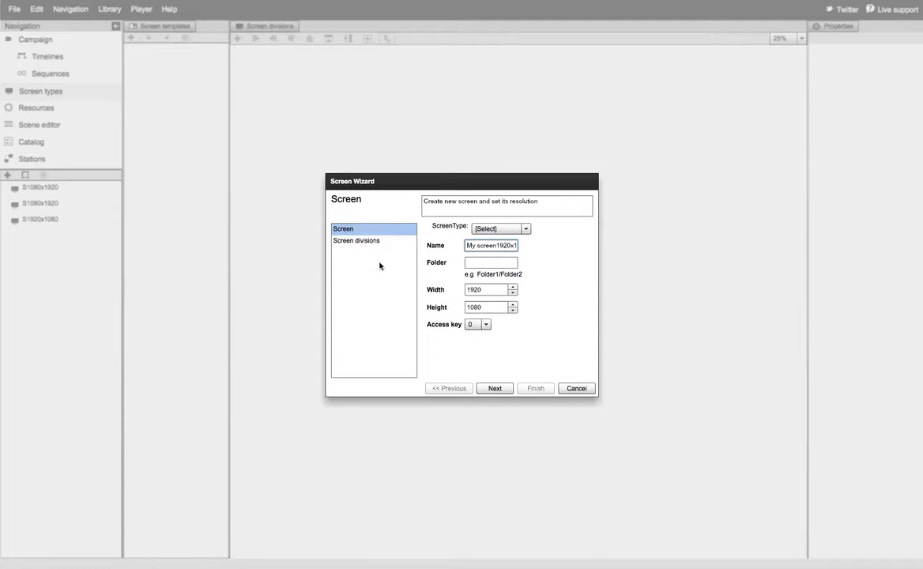
{"action": "left_click", "coordinate": [343, 243]}
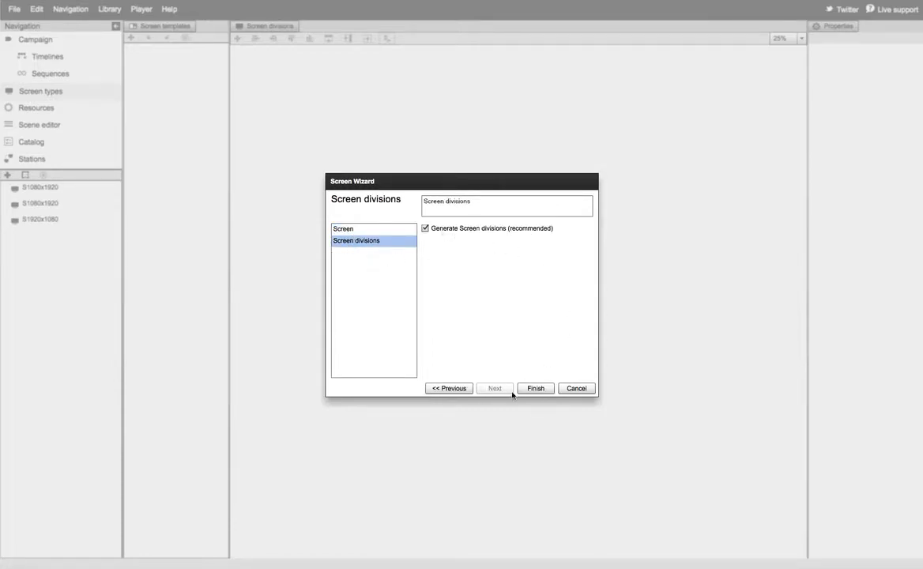
{"action": "left_click", "coordinate": [536, 390]}
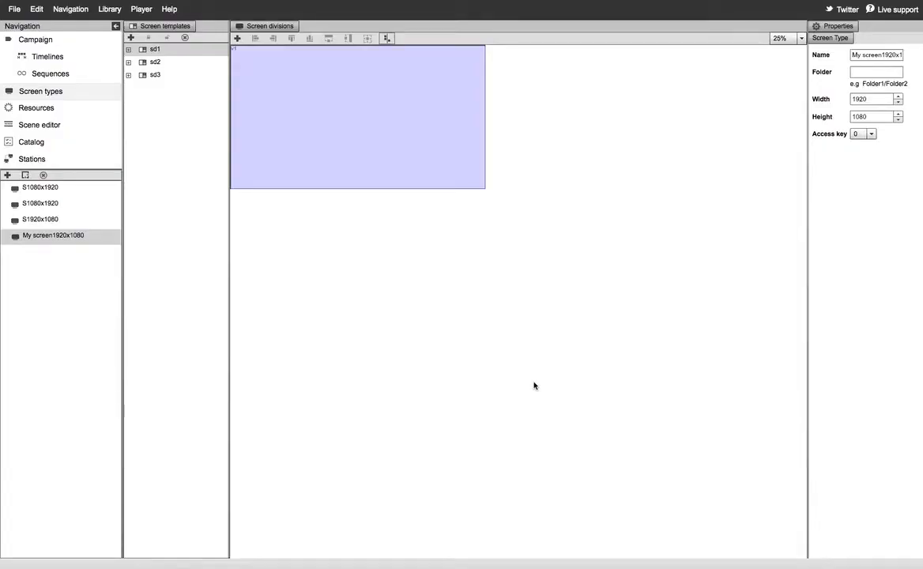
- Shrink template sd1's full-screen division to about 660 x 428 pixels from its upper-left corner and rename it SD1
{"action": "left_click", "coordinate": [392, 167]}
{"action": "left_click", "coordinate": [424, 182]}
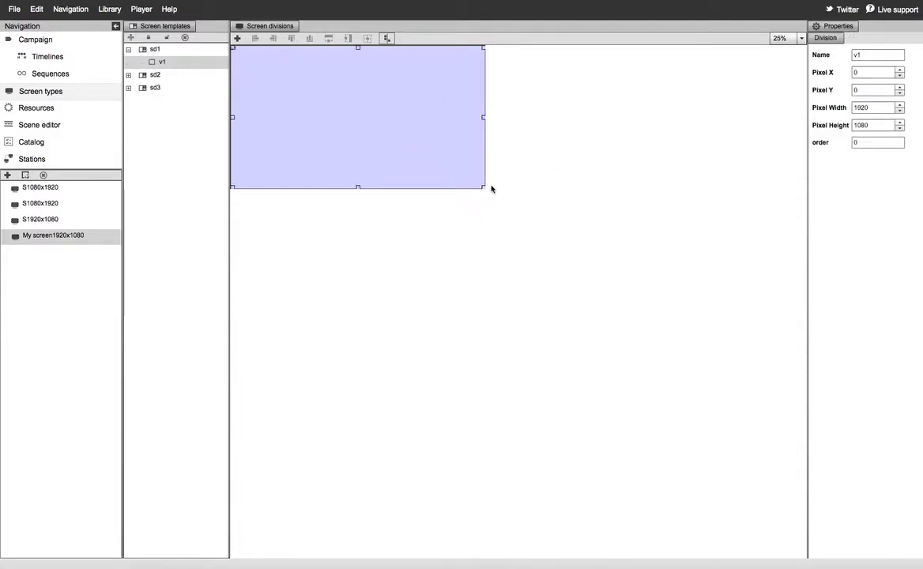
{"action": "left_click_drag", "start_coordinate": [485, 188], "coordinate": [315, 100]}
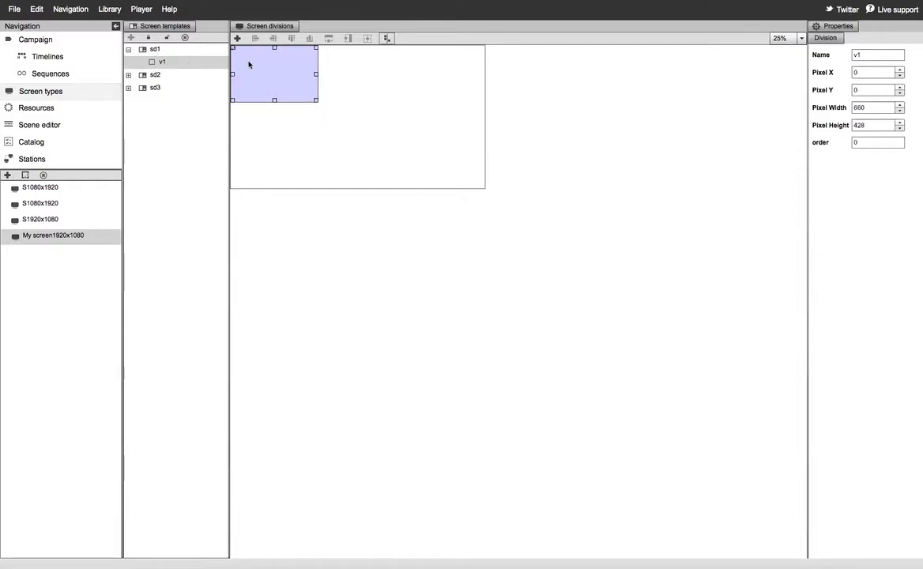
{"action": "double_click", "coordinate": [863, 53]}
{"action": "key", "text": "Return"}
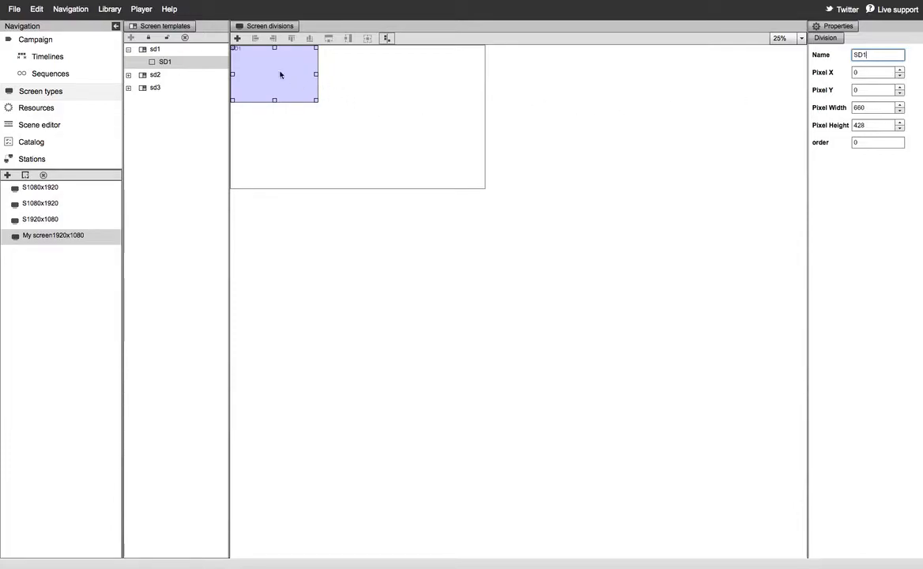
- Add a division directly below SD1, size it to about 660 x 644 pixels, and name it SD2
{"action": "left_click", "coordinate": [237, 39]}
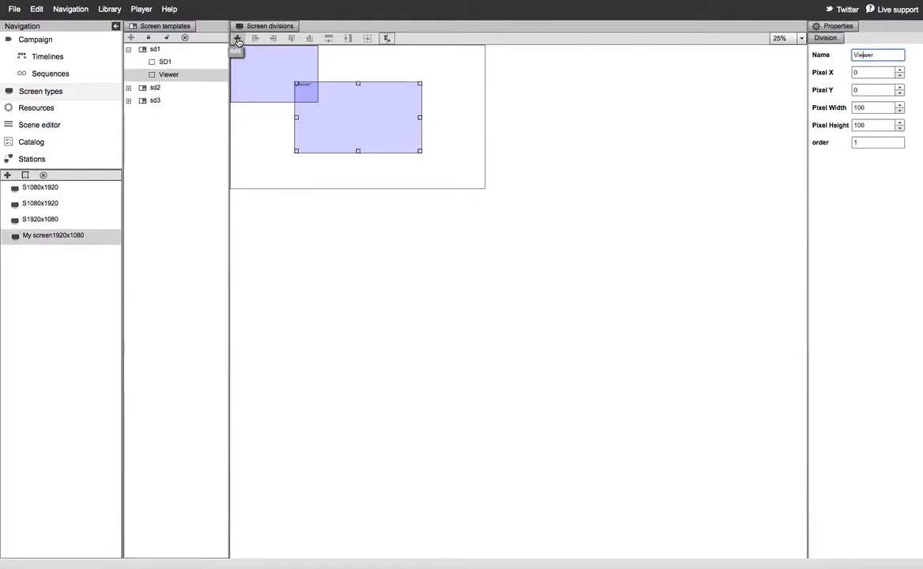
{"action": "left_click_drag", "start_coordinate": [342, 126], "coordinate": [239, 109]}
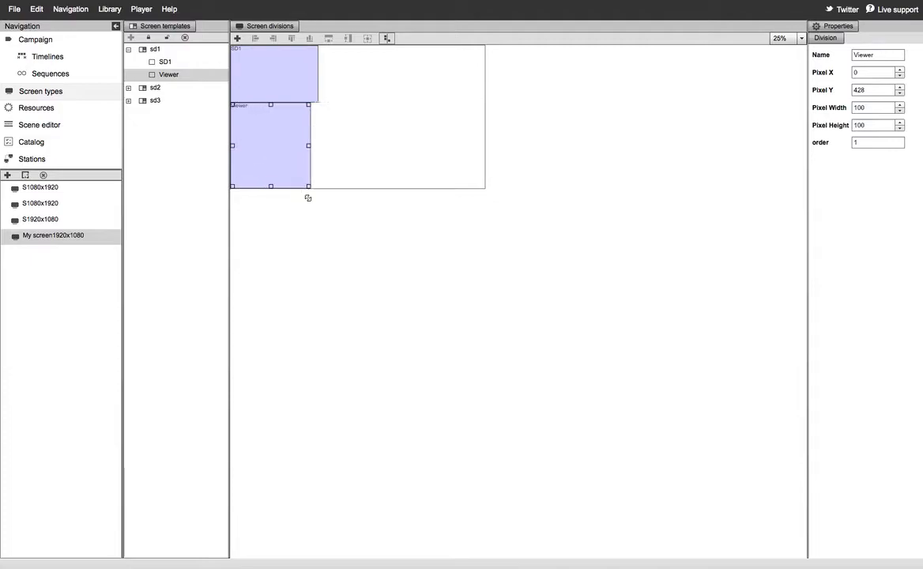
{"action": "left_click_drag", "start_coordinate": [313, 206], "coordinate": [313, 206]}
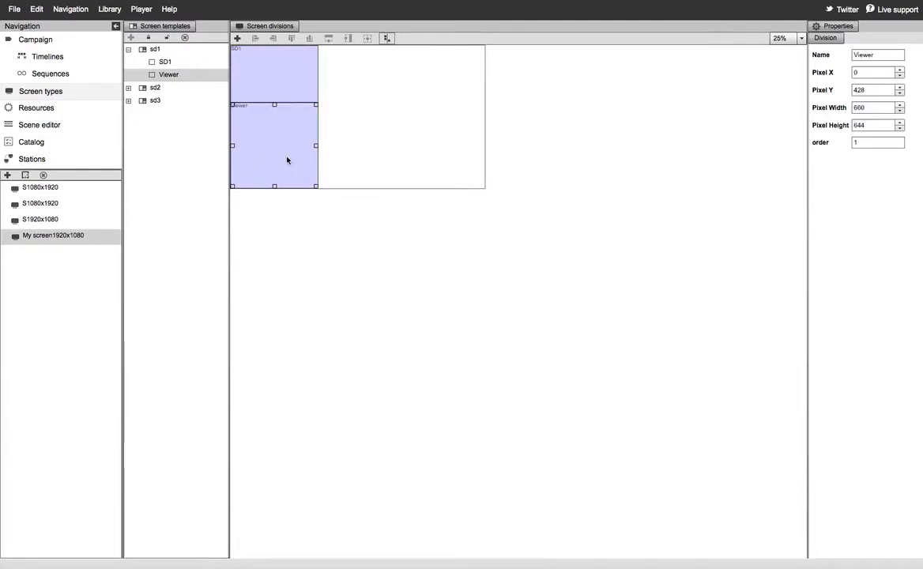
{"action": "double_click", "coordinate": [854, 53]}
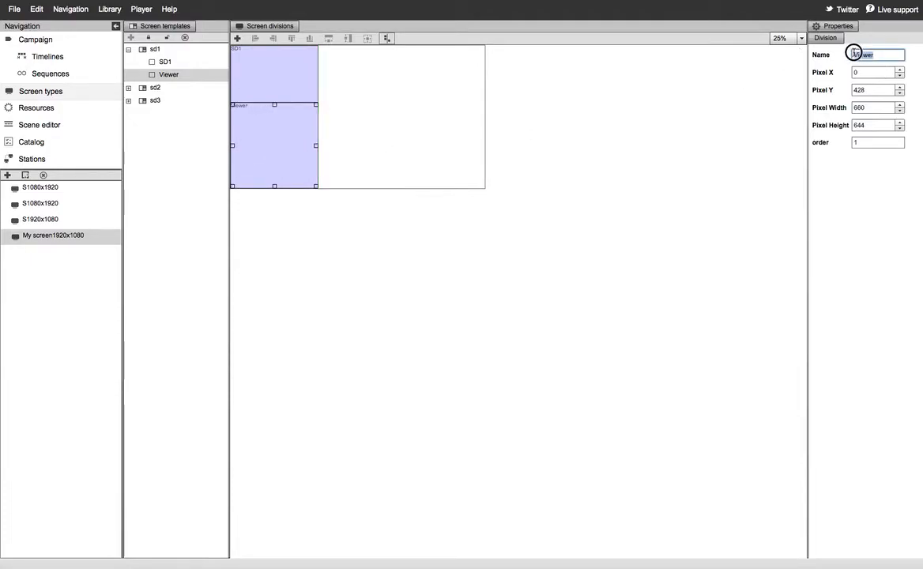
{"action": "type", "text": "SD2"}
- Add a division at X 660, Y 0, size it to about 1252 x 836 pixels, and name it SD3
{"action": "left_click", "coordinate": [237, 40]}
{"action": "left_click_drag", "start_coordinate": [357, 123], "coordinate": [375, 87]}
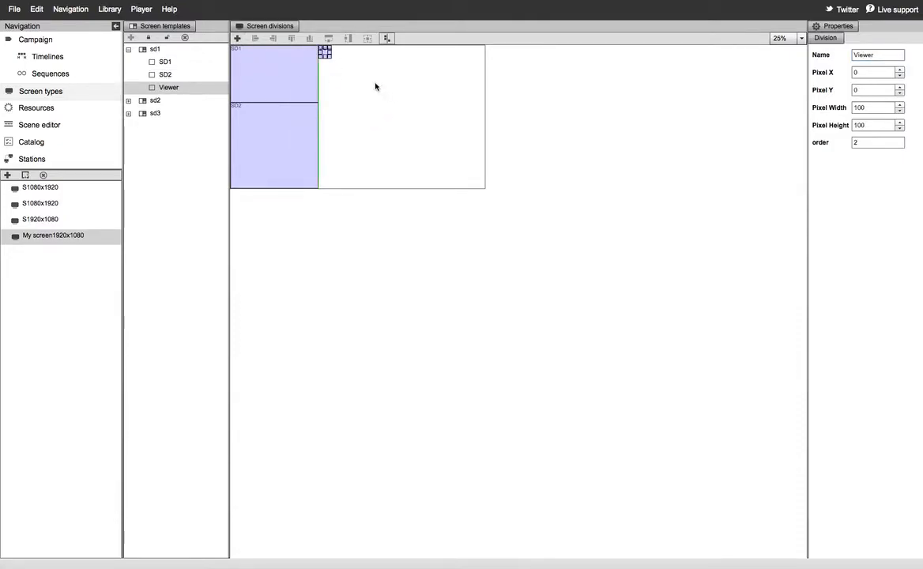
{"action": "left_click_drag", "start_coordinate": [329, 60], "coordinate": [483, 155]}
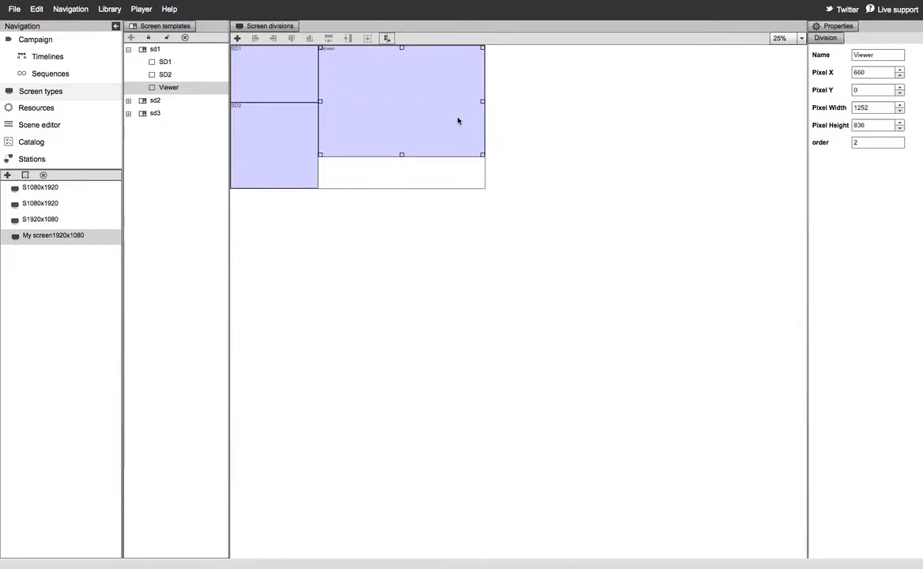
{"action": "double_click", "coordinate": [888, 55]}
{"action": "type", "text": "SD3"}
{"action": "key", "text": "Return"}
- Add a division below SD3 at X 660, Y 836, size it to about 1252 x 236 pixels, and name it SD4
{"action": "left_click", "coordinate": [237, 39]}
{"action": "left_click", "coordinate": [376, 136]}
{"action": "left_click_drag", "start_coordinate": [376, 136], "coordinate": [397, 198]}
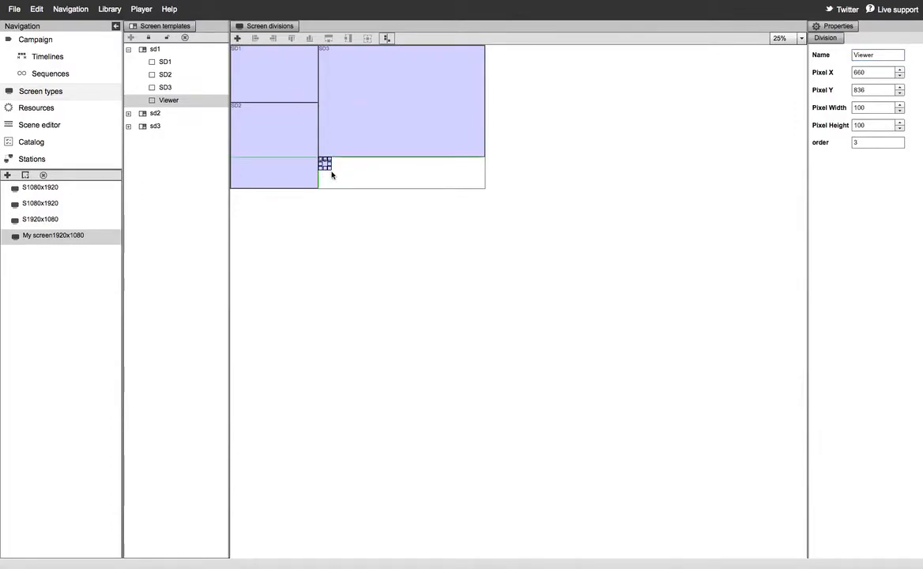
{"action": "left_click_drag", "start_coordinate": [331, 168], "coordinate": [497, 194]}
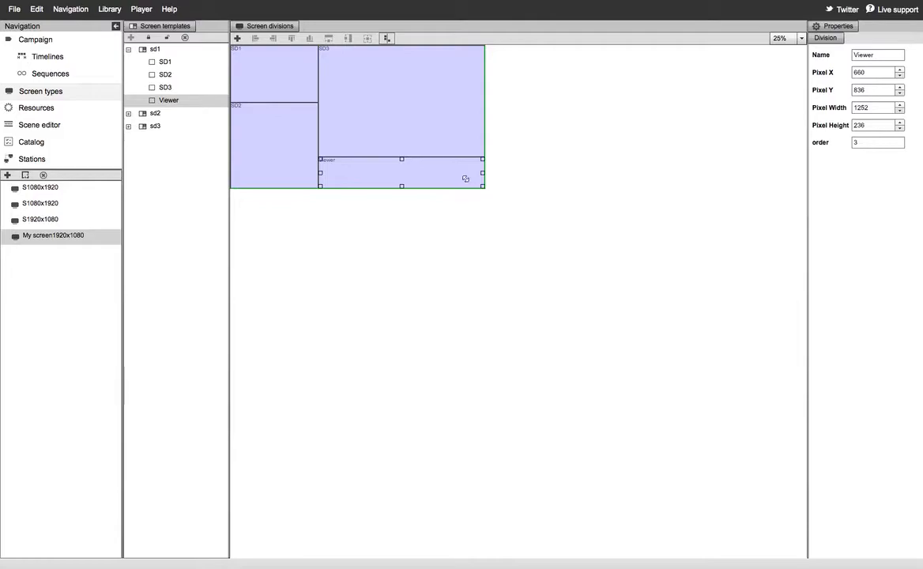
{"action": "left_click_drag", "start_coordinate": [882, 55], "coordinate": [822, 55]}
{"action": "type", "text": "SD4"}
{"action": "key", "text": "Return"}
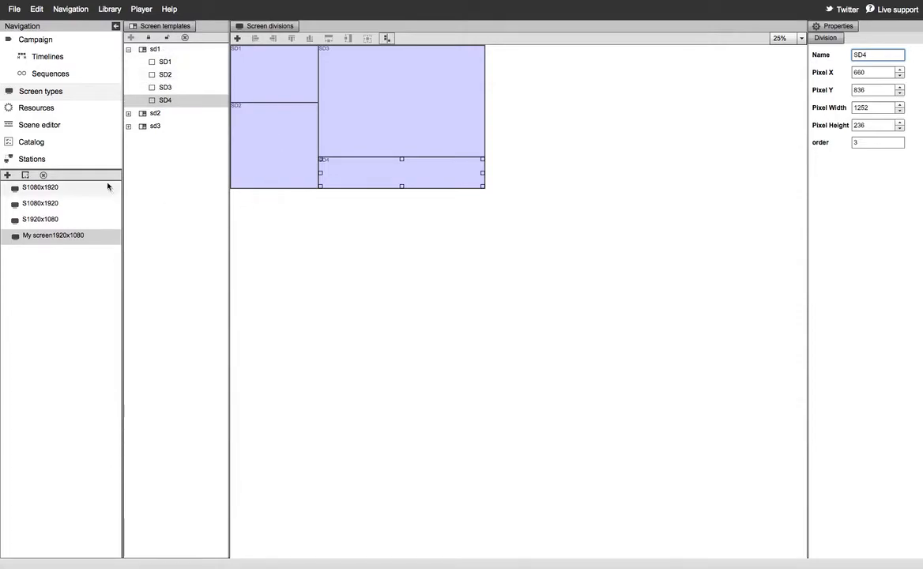
- Start a new campaign from the timelines area and name it My Campaign
{"action": "left_click", "coordinate": [44, 57]}
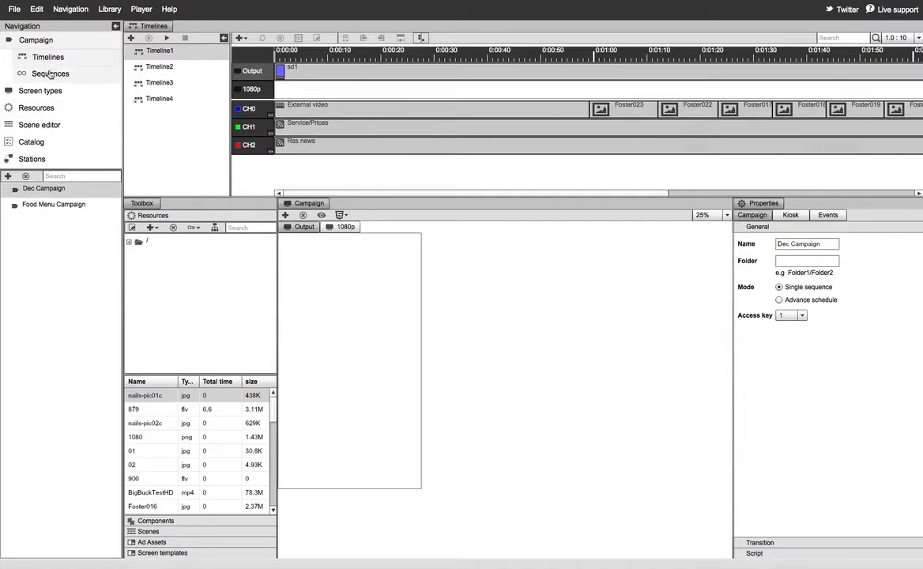
{"action": "left_click", "coordinate": [7, 176]}
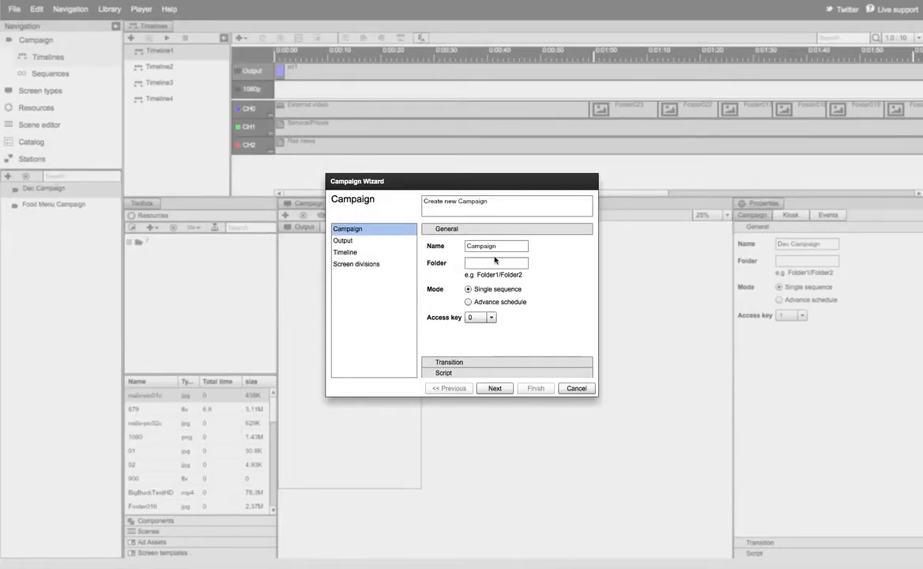
{"action": "left_click", "coordinate": [466, 248]}
{"action": "type", "text": "My"}
- Attach the My screen1920x1080 screen type to the campaign's output and name the output My Output
{"action": "left_click", "coordinate": [350, 241]}
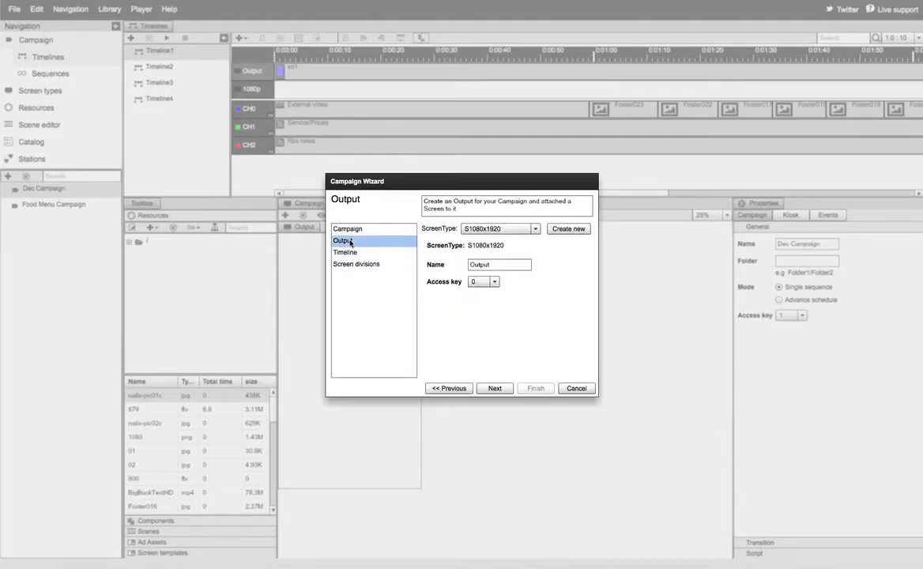
{"action": "left_click", "coordinate": [499, 231]}
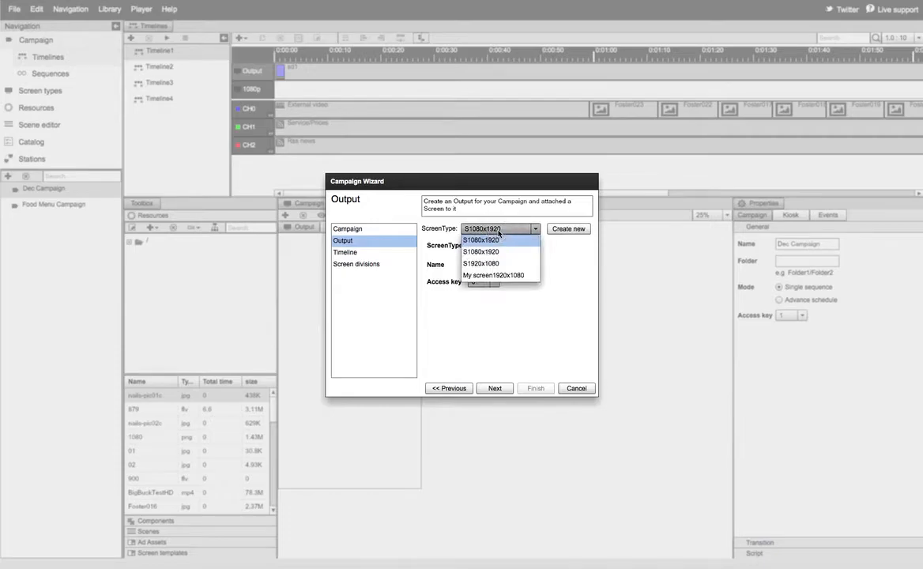
{"action": "left_click", "coordinate": [519, 275]}
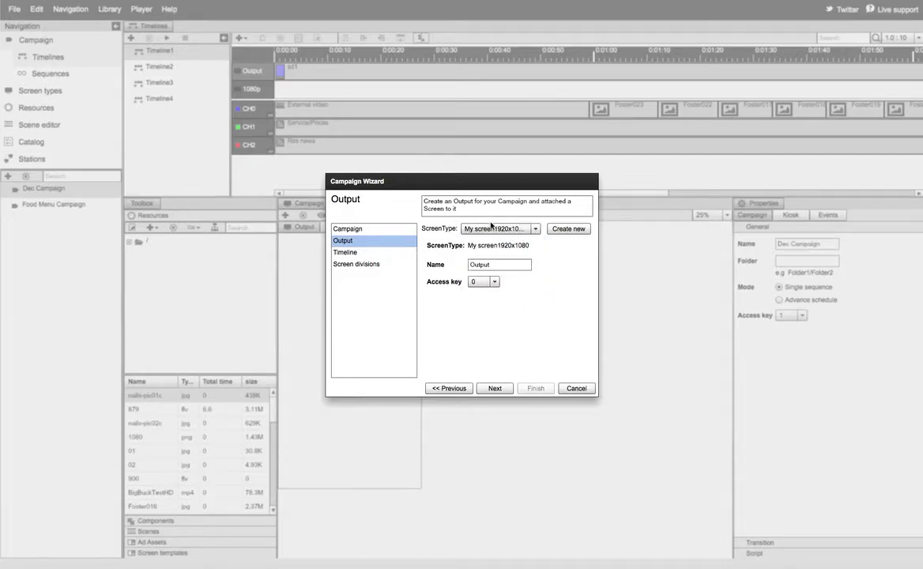
{"action": "left_click", "coordinate": [470, 265]}
{"action": "type", "text": "My"}
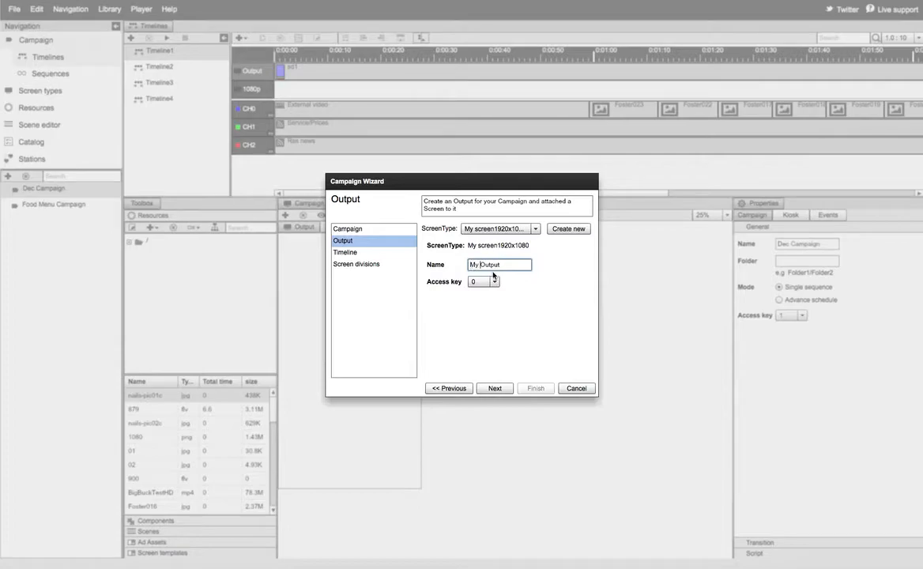
- Keep the default one-minute timeline and the sd1 screen division, and finish creating the campaign
{"action": "left_click", "coordinate": [345, 254]}
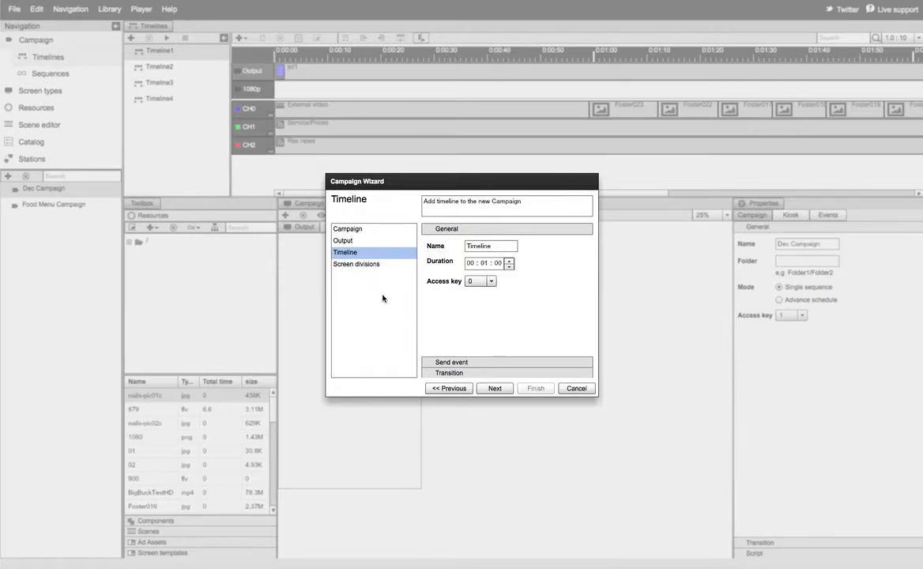
{"action": "left_click", "coordinate": [345, 266]}
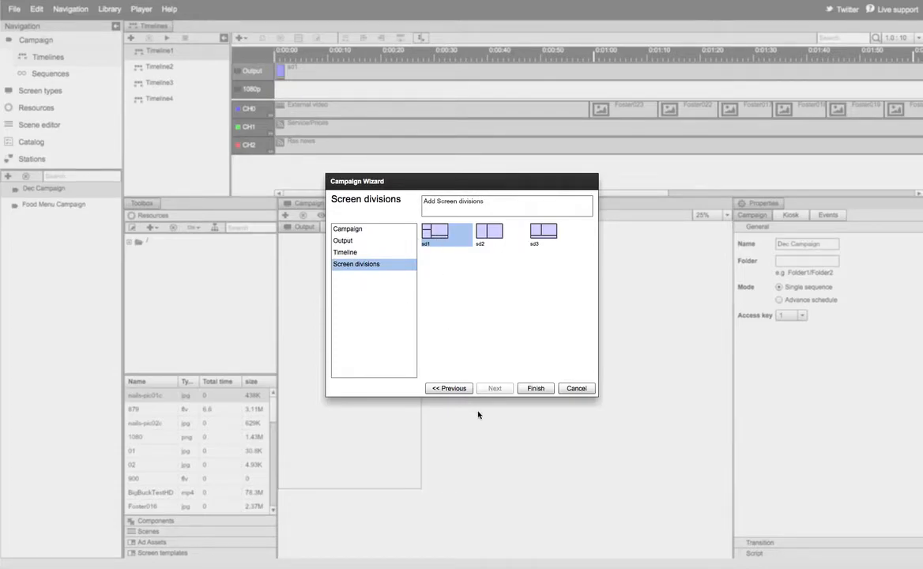
{"action": "left_click", "coordinate": [536, 390]}
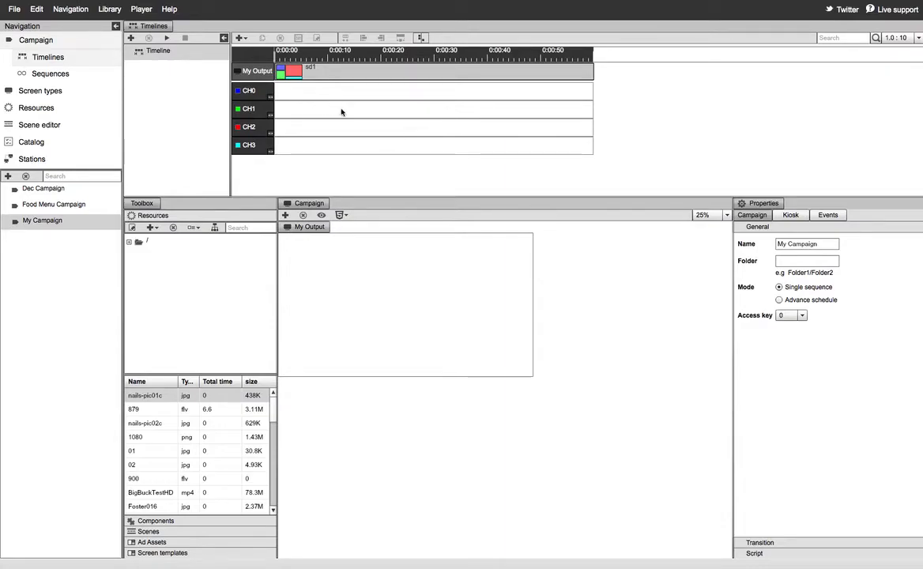
- Examine how the sd1 screen divisions map to channels CH0, CH1, CH2 and CH3
{"action": "left_click", "coordinate": [293, 70]}
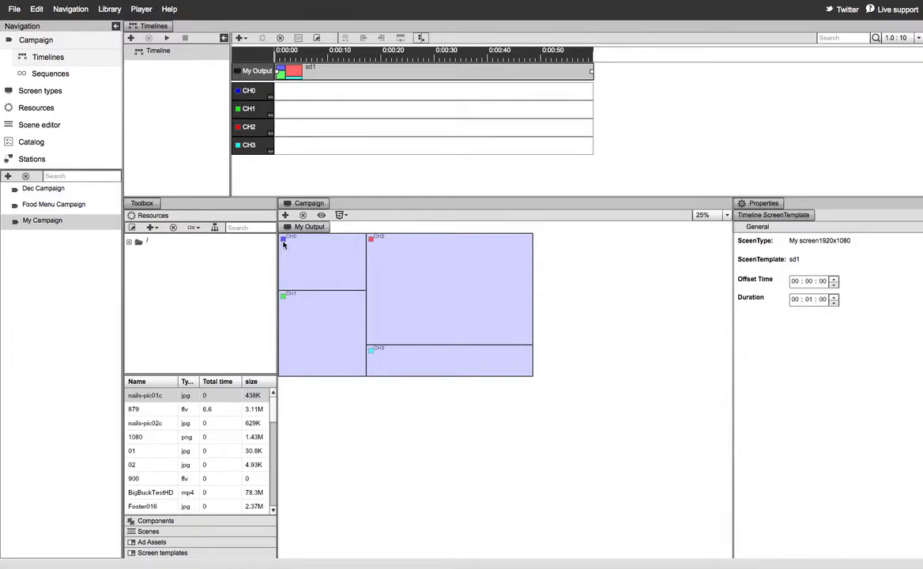
{"action": "left_click", "coordinate": [242, 91]}
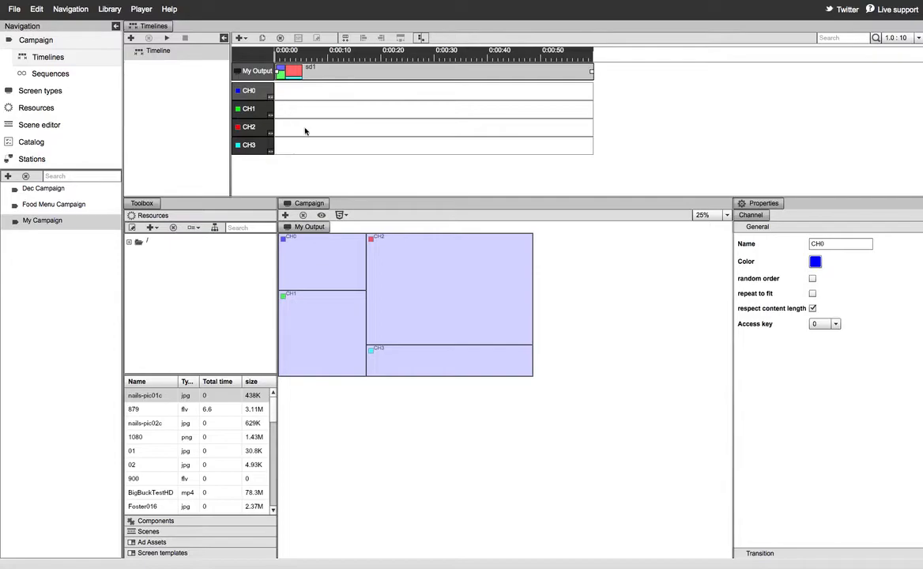
{"action": "left_click", "coordinate": [248, 108]}
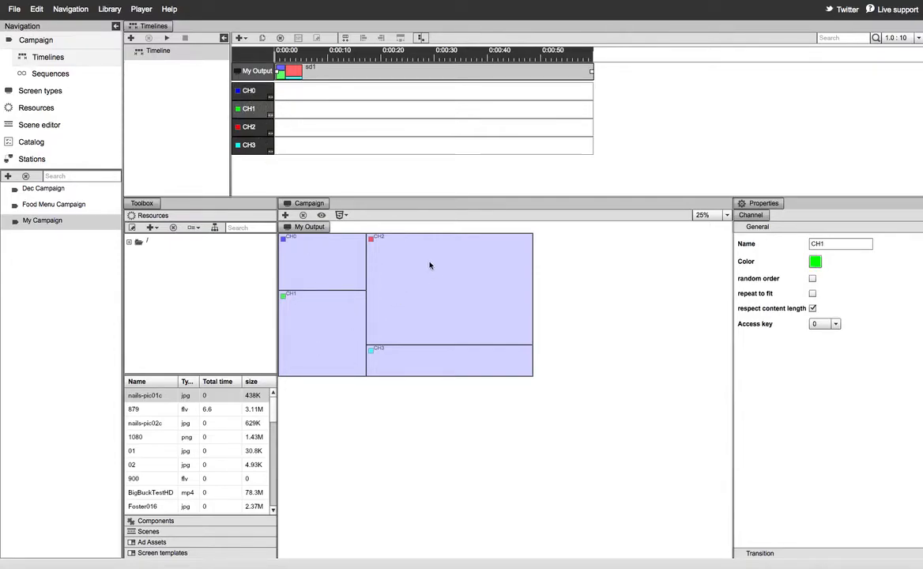
{"action": "left_click", "coordinate": [247, 126]}
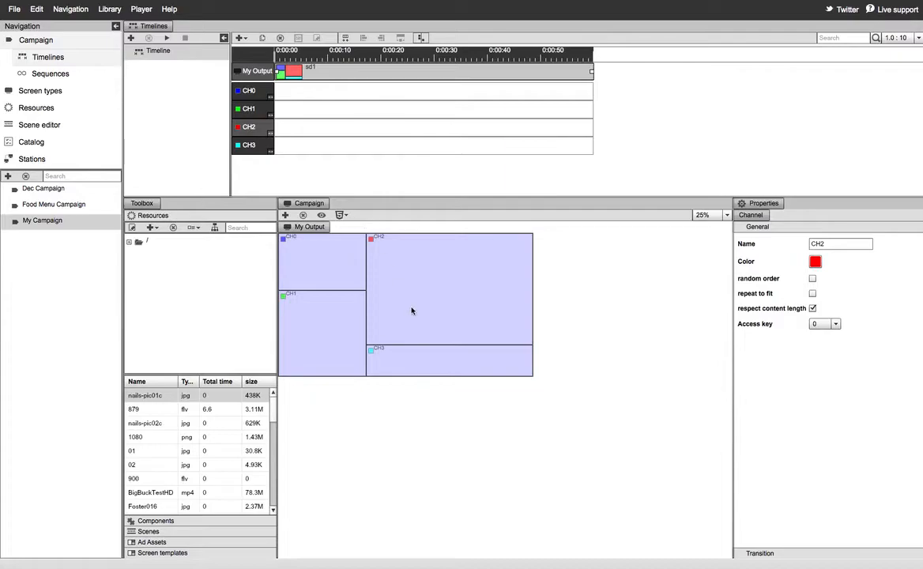
{"action": "left_click", "coordinate": [255, 145]}
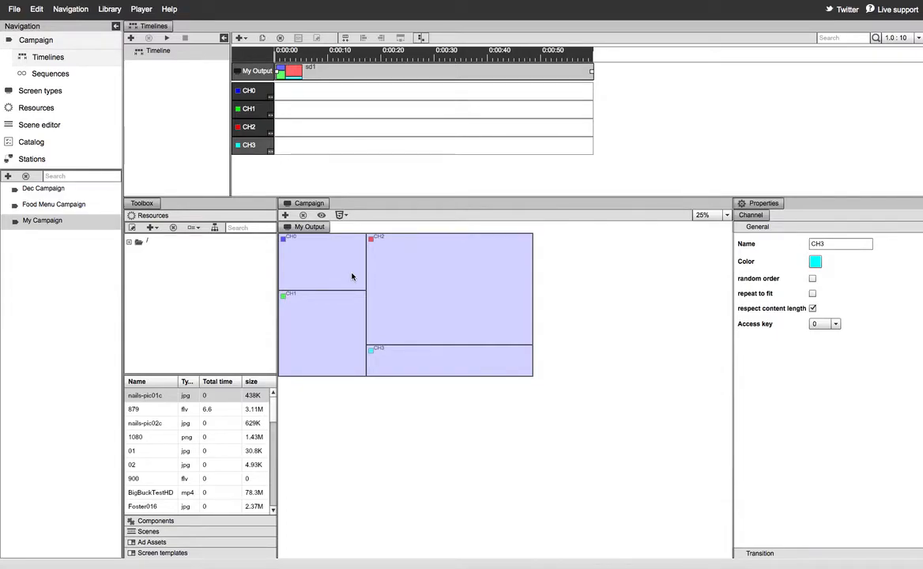
- Place the hd-abstract-nebula mov video at the start of channel CH0 and preview the timeline
{"action": "left_click", "coordinate": [290, 89]}
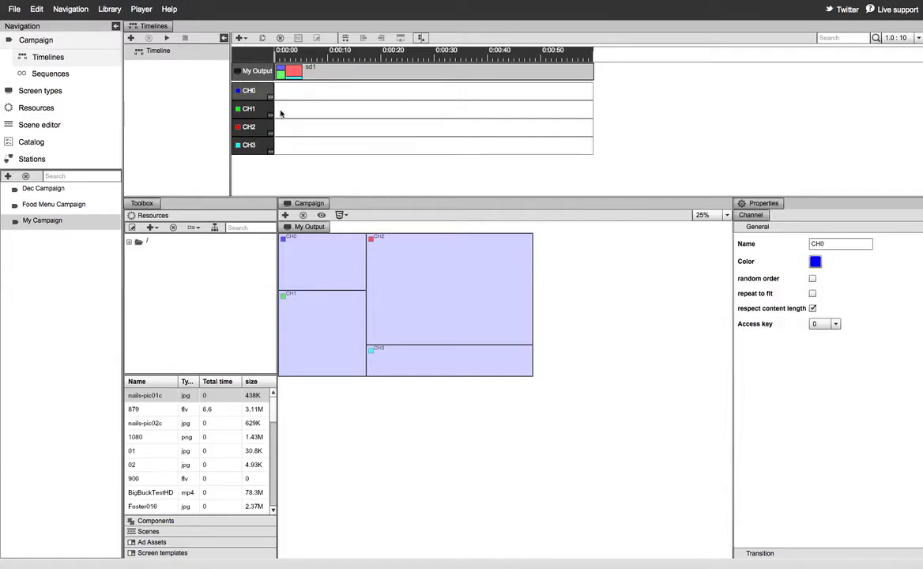
{"action": "left_click", "coordinate": [212, 369]}
{"action": "left_click_drag", "start_coordinate": [213, 369], "coordinate": [214, 258]}
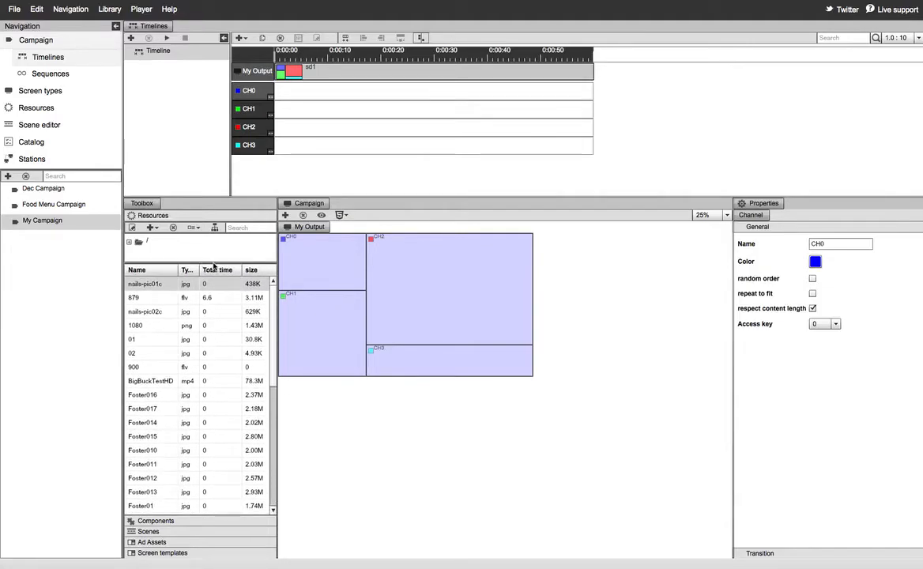
{"action": "left_click_drag", "start_coordinate": [272, 381], "coordinate": [265, 515]}
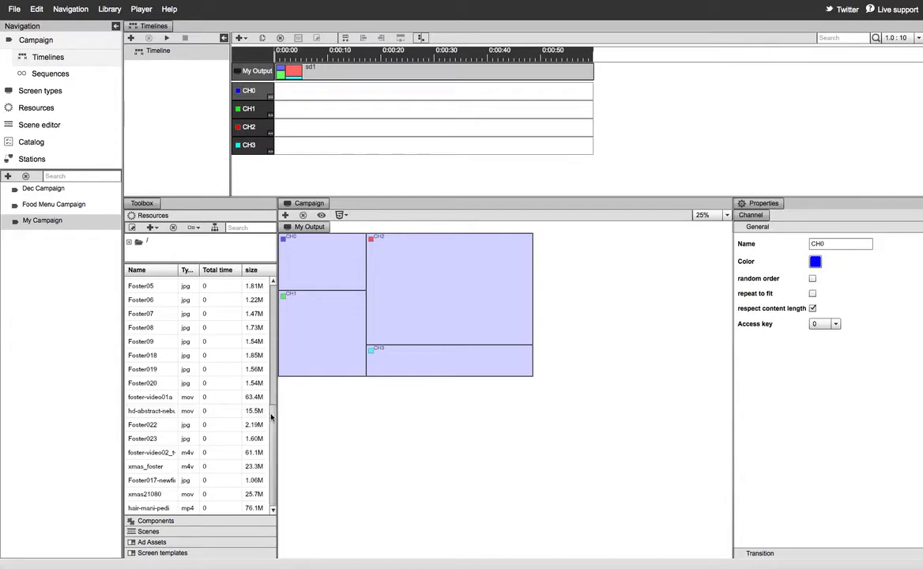
{"action": "left_click_drag", "start_coordinate": [134, 410], "coordinate": [280, 92]}
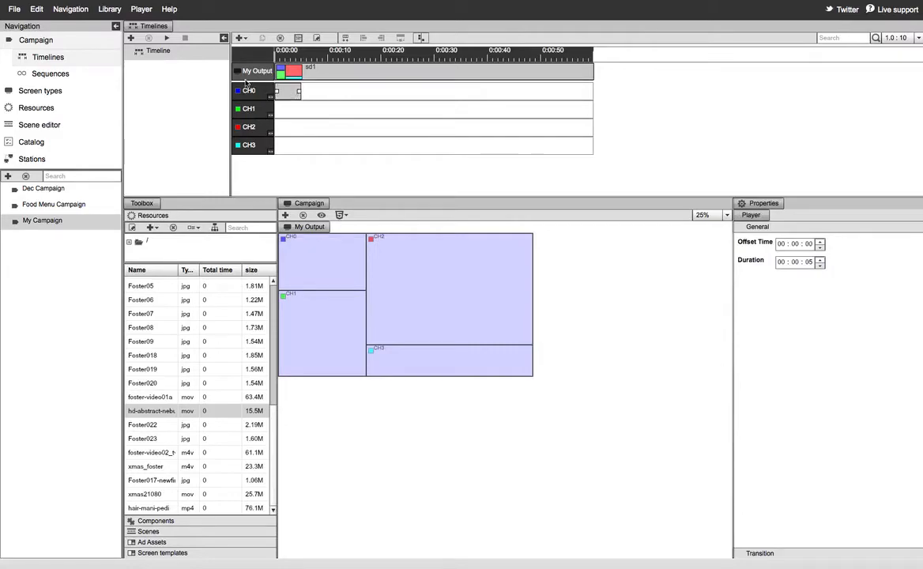
{"action": "left_click", "coordinate": [167, 38]}
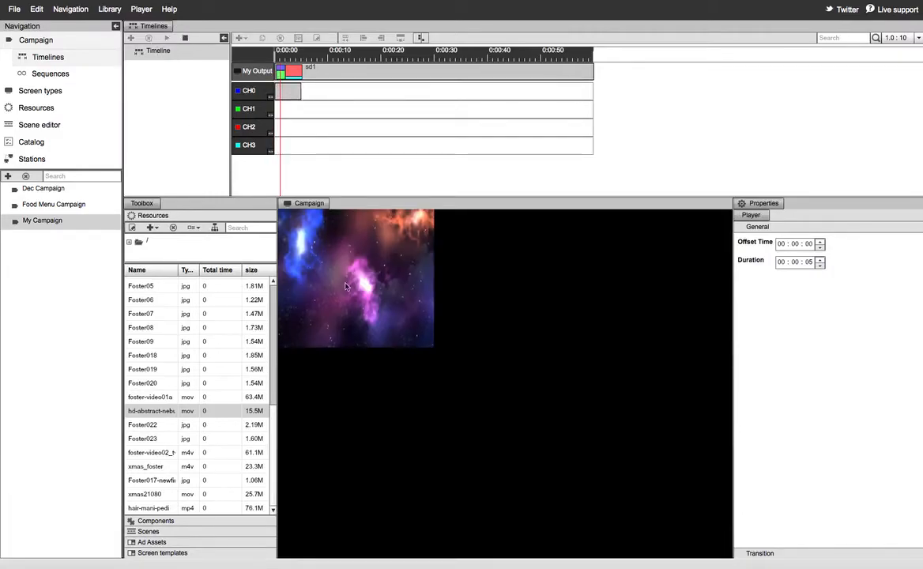
{"action": "left_click", "coordinate": [184, 39]}
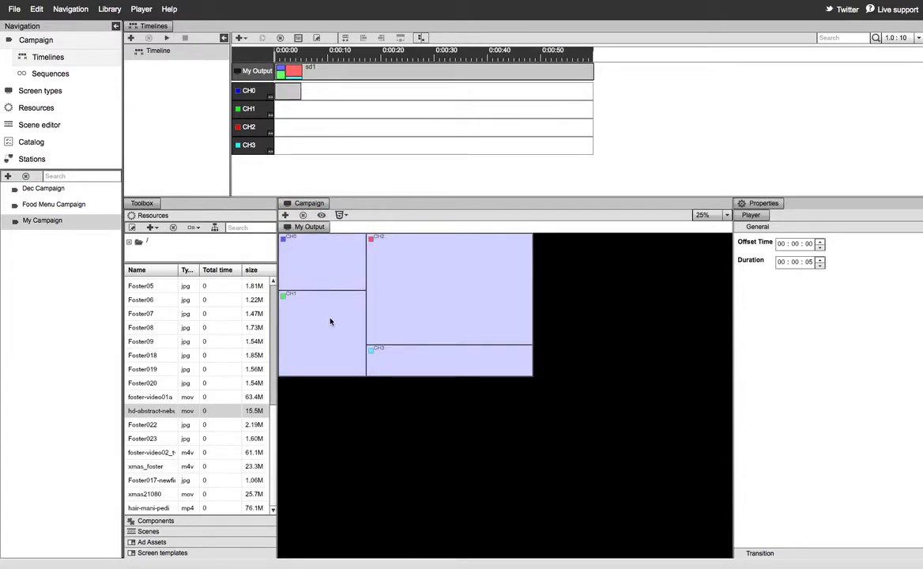
- Add the 02 jpg image to the start of channel CH1 and play the timeline to check it
{"action": "left_click_drag", "start_coordinate": [273, 429], "coordinate": [269, 297]}
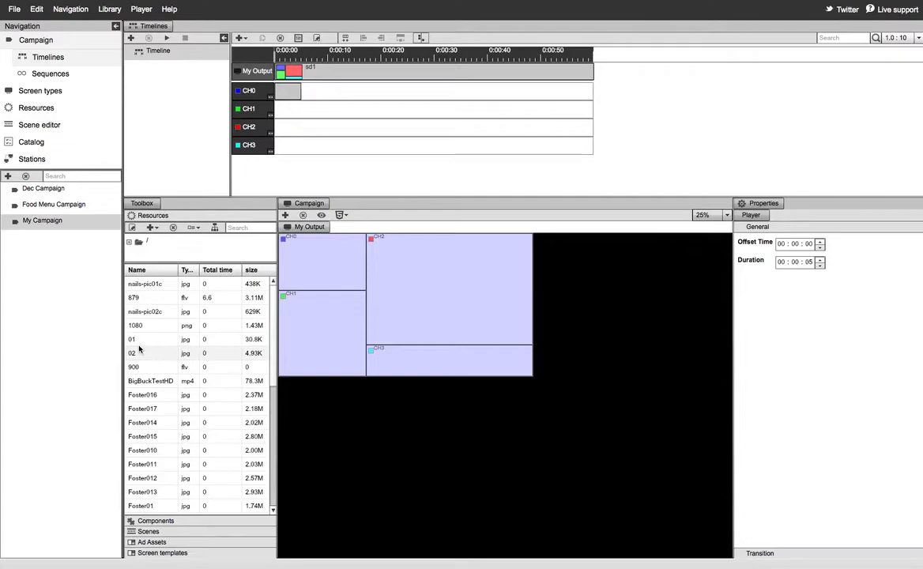
{"action": "left_click_drag", "start_coordinate": [133, 359], "coordinate": [283, 110]}
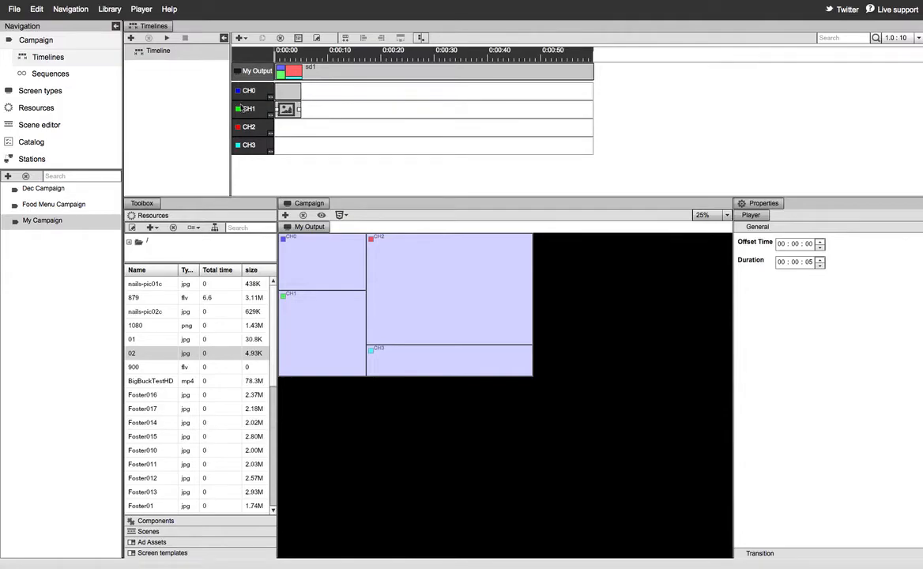
{"action": "left_click", "coordinate": [166, 37]}
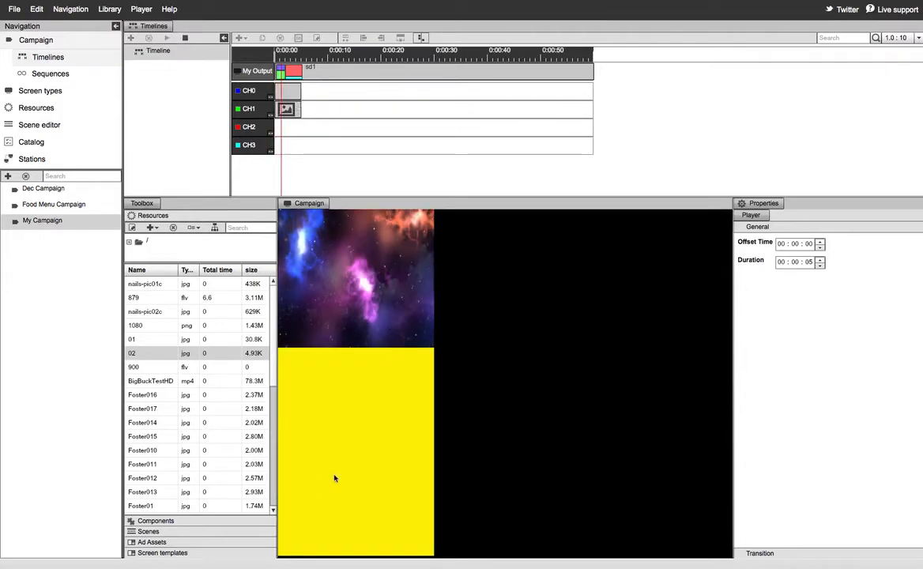
{"action": "left_click", "coordinate": [184, 38]}
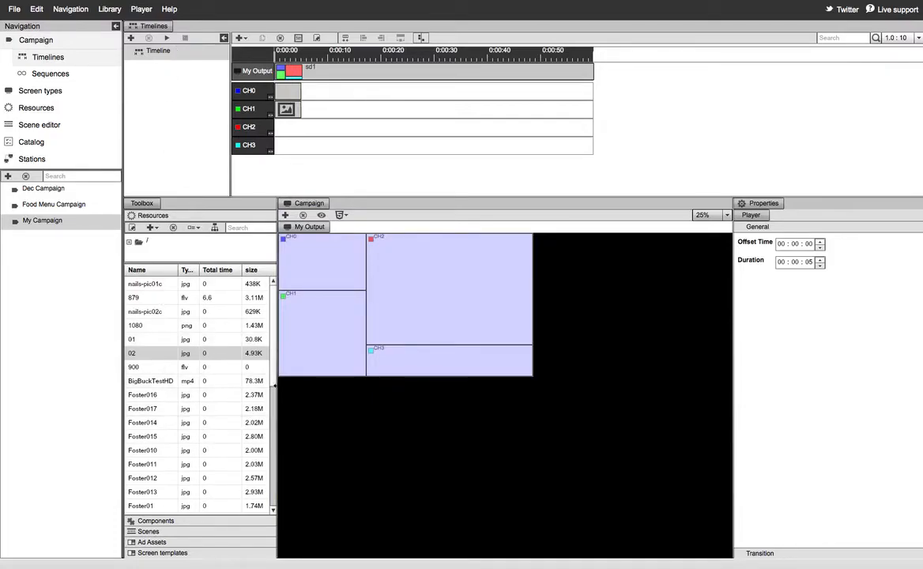
- Put the BigBuckTestHD mp4 video at the start of channel CH2 and preview the campaign
{"action": "left_click", "coordinate": [164, 382]}
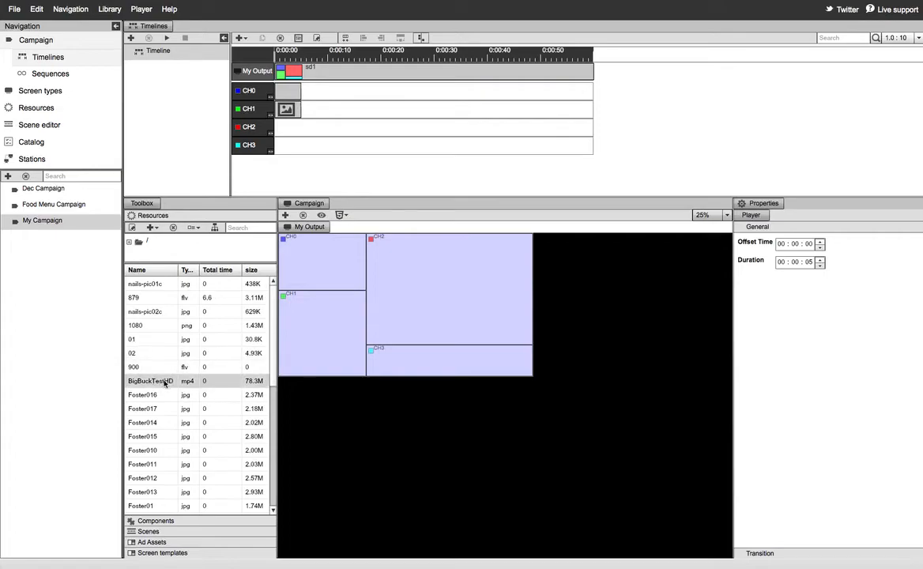
{"action": "left_click_drag", "start_coordinate": [160, 384], "coordinate": [271, 124]}
{"action": "left_click", "coordinate": [166, 38]}
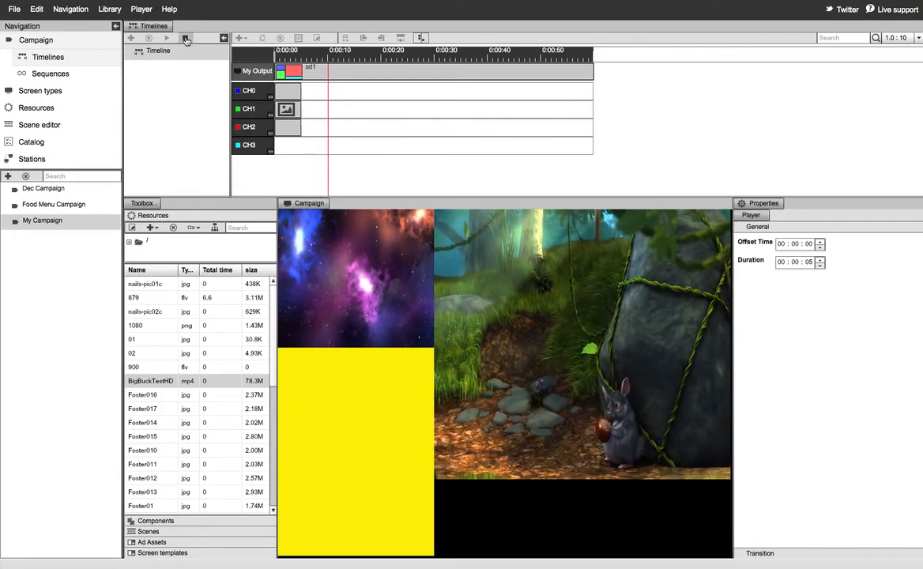
{"action": "left_click", "coordinate": [186, 38]}
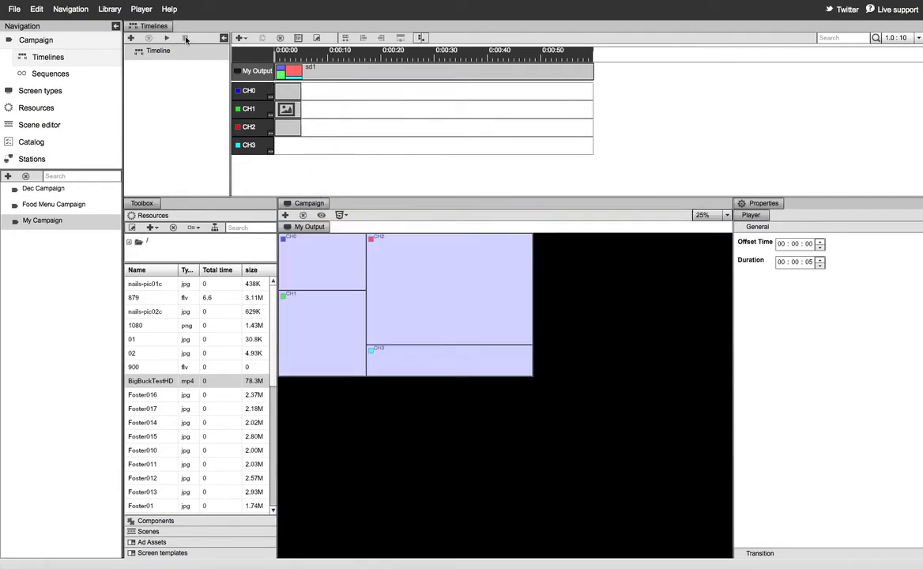
- Add an Rss news component to the start of channel CH3
{"action": "left_click", "coordinate": [158, 521]}
{"action": "left_click_drag", "start_coordinate": [271, 368], "coordinate": [258, 516]}
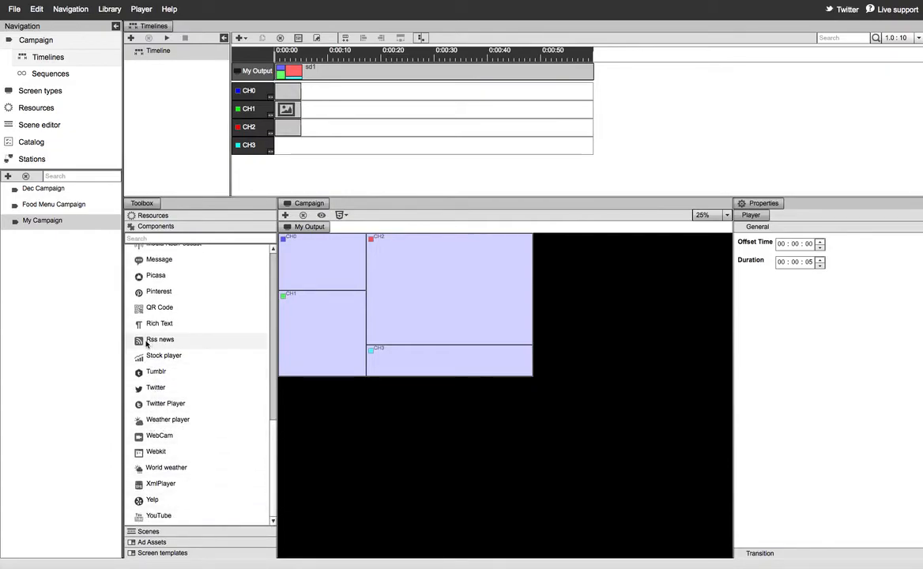
{"action": "left_click_drag", "start_coordinate": [142, 344], "coordinate": [284, 146]}
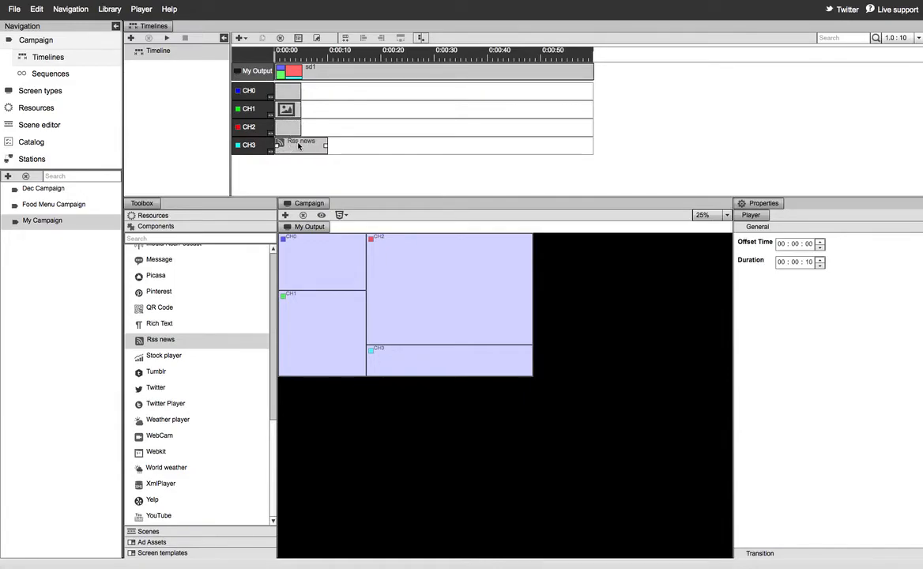
- Set the CH3 Rss news item's direction to horizontal and raise its scrolling speed to near the maximum
{"action": "double_click", "coordinate": [299, 147]}
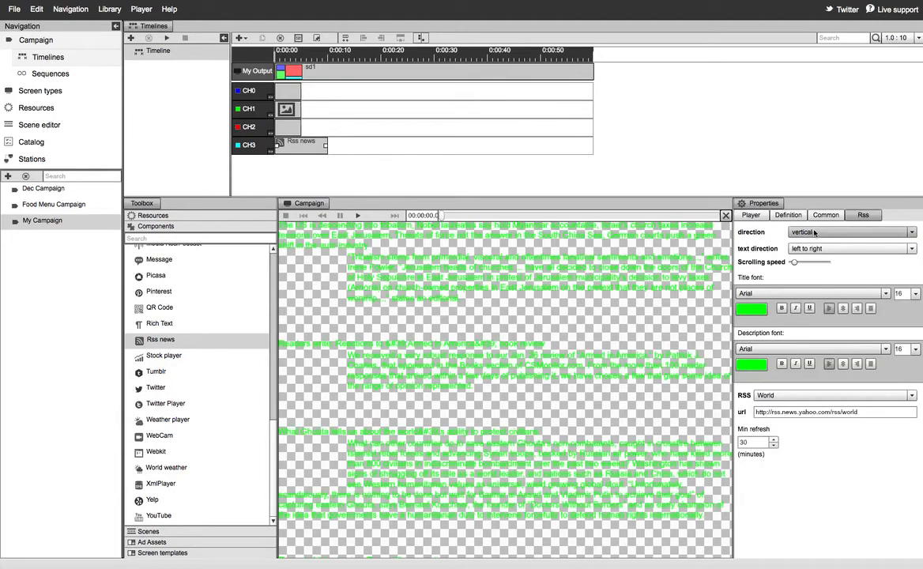
{"action": "left_click", "coordinate": [822, 233]}
{"action": "left_click", "coordinate": [777, 245]}
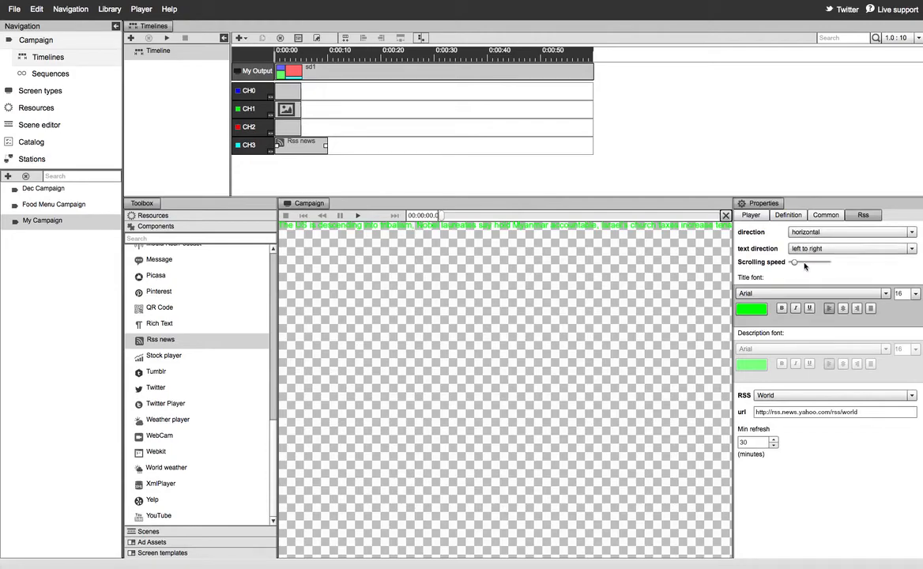
{"action": "left_click_drag", "start_coordinate": [793, 262], "coordinate": [826, 266]}
- Set the RSS title font to size 48 and colour it cyan
{"action": "left_click", "coordinate": [915, 293]}
{"action": "left_click_drag", "start_coordinate": [918, 320], "coordinate": [918, 357]}
{"action": "left_click", "coordinate": [904, 346]}
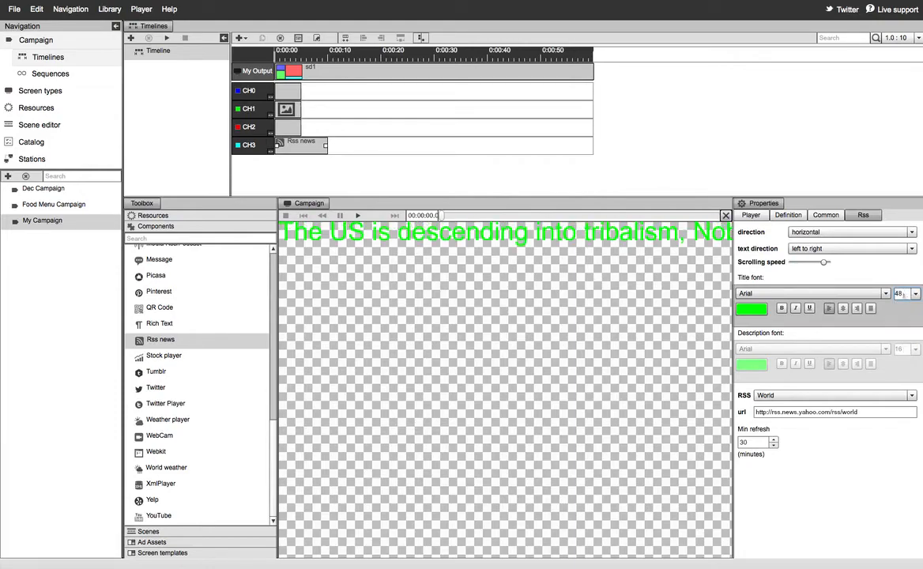
{"action": "left_click", "coordinate": [755, 309]}
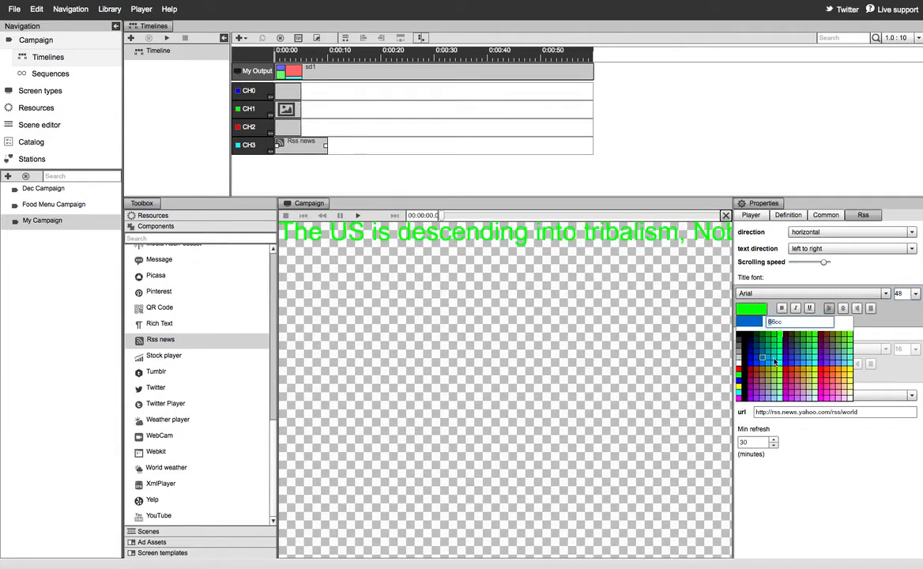
{"action": "left_click", "coordinate": [780, 366]}
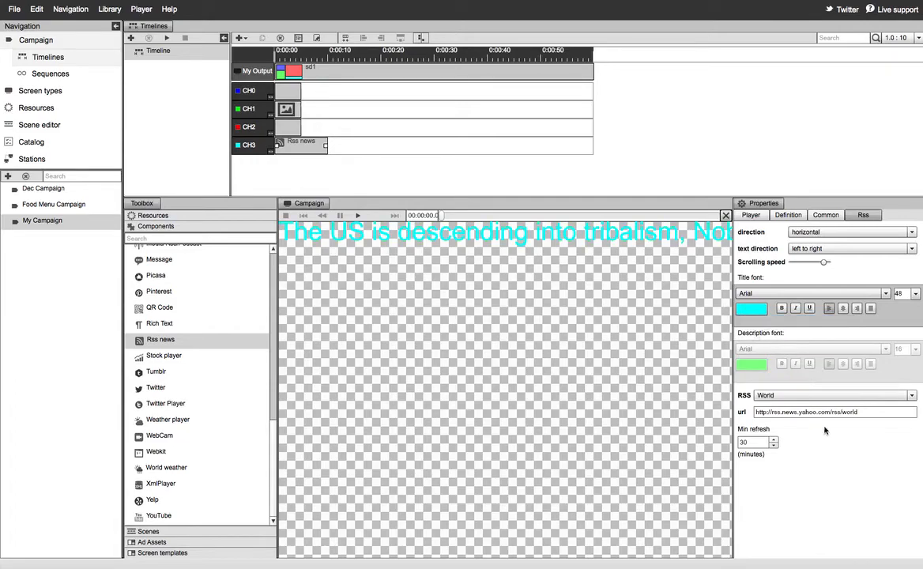
- Switch the RSS feed to Technology and preview the timeline with all four channels
{"action": "left_click", "coordinate": [811, 396]}
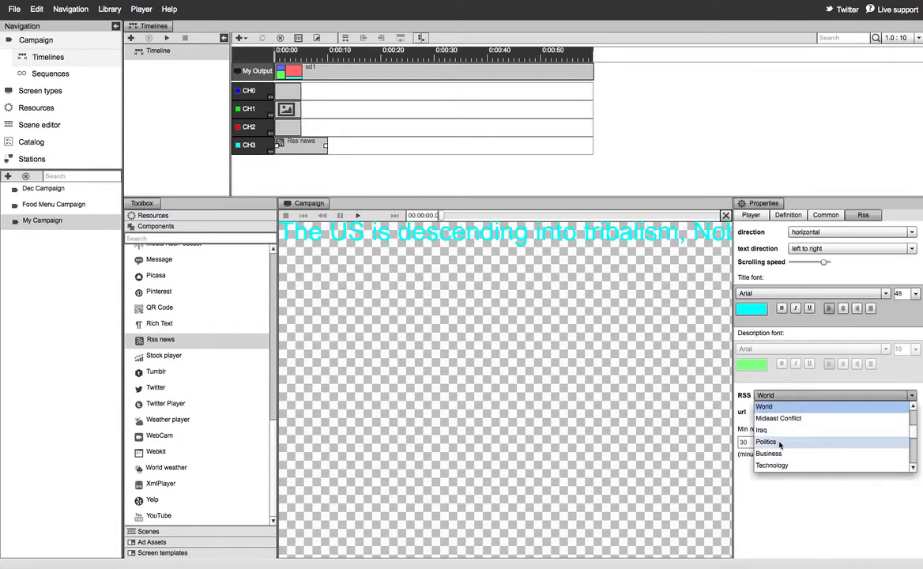
{"action": "left_click", "coordinate": [780, 466]}
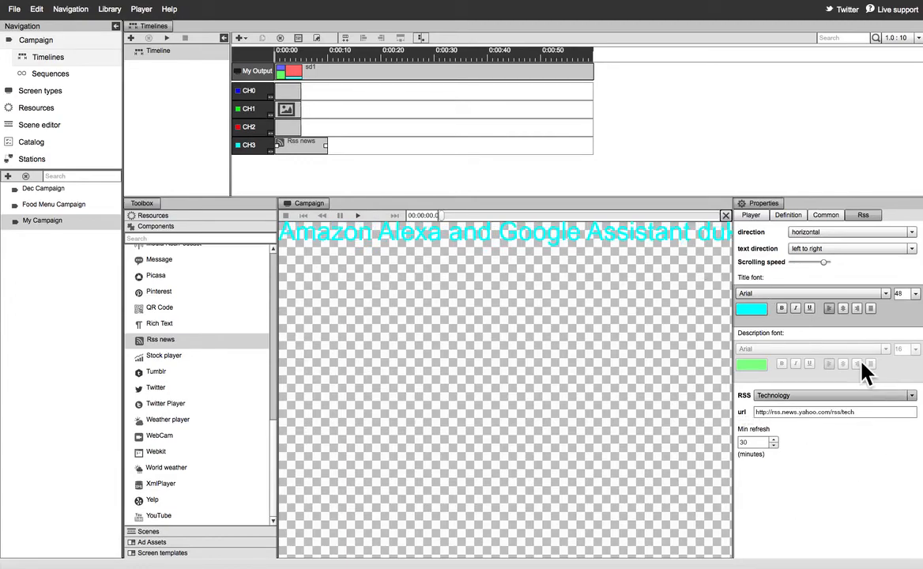
{"action": "left_click", "coordinate": [166, 38]}
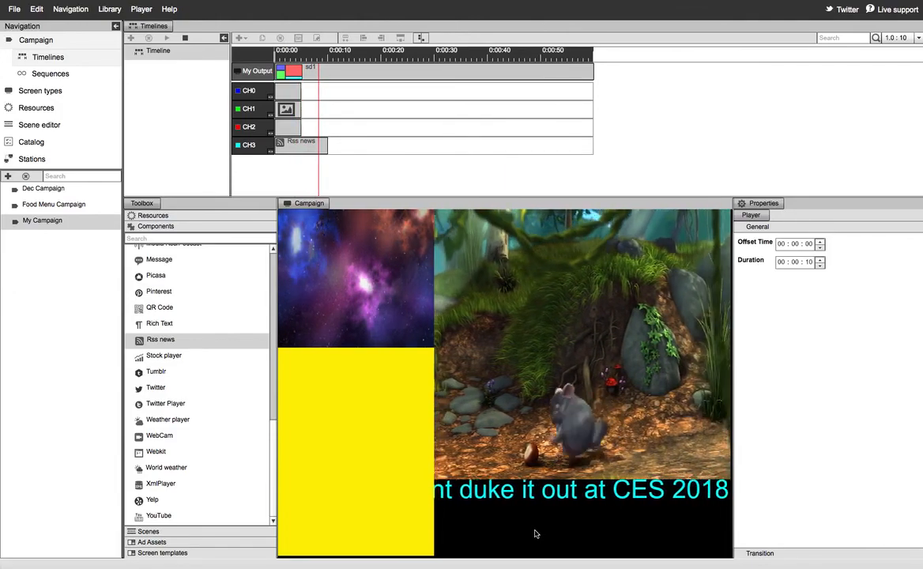
{"action": "left_click", "coordinate": [185, 37]}
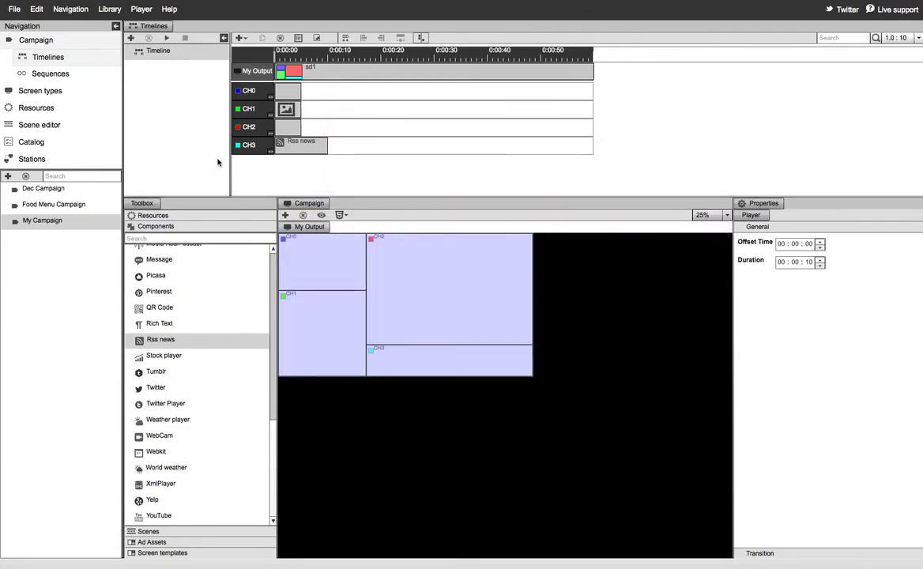